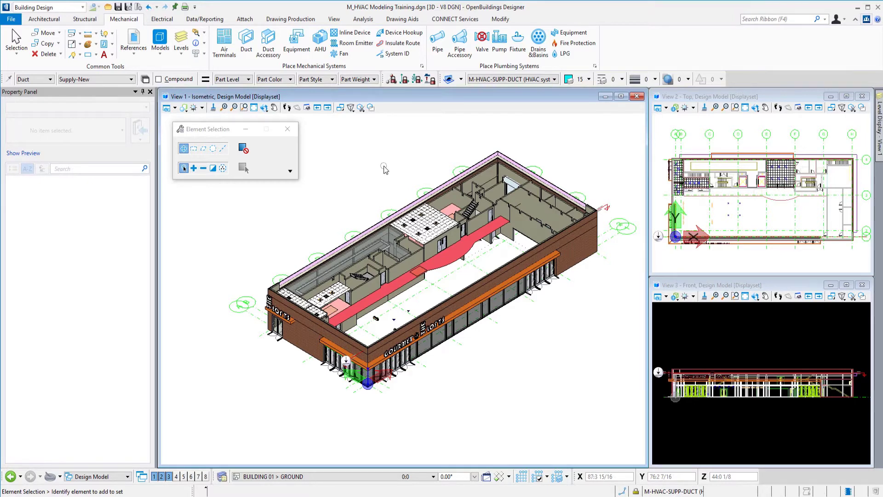
- Turn off the display of the level holding the red curved ceiling band, in both the isometric and top views
right_click(384, 170)
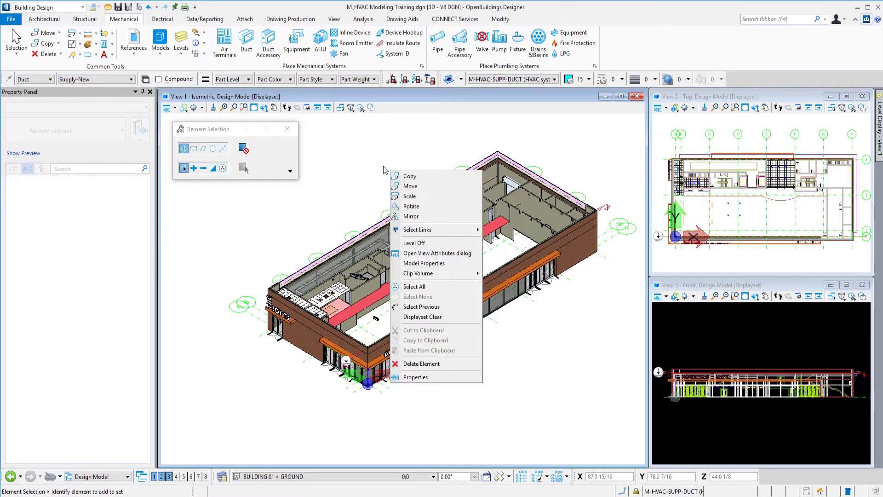
click(427, 245)
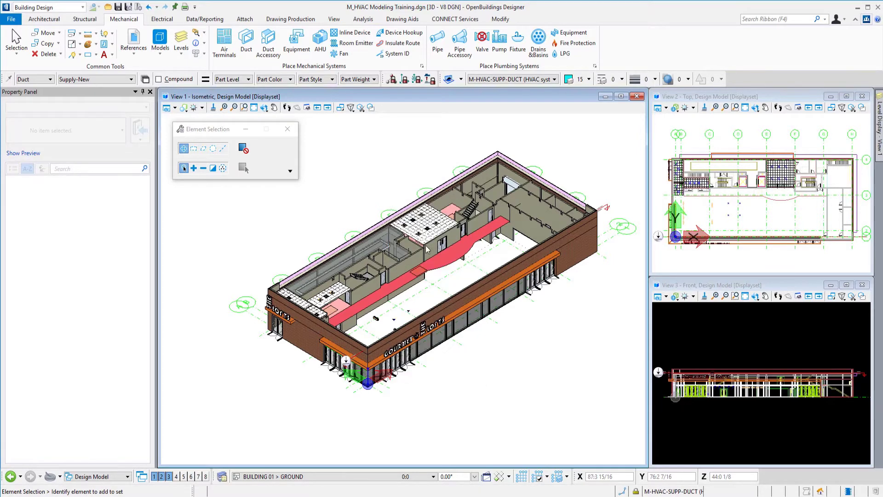
click(454, 261)
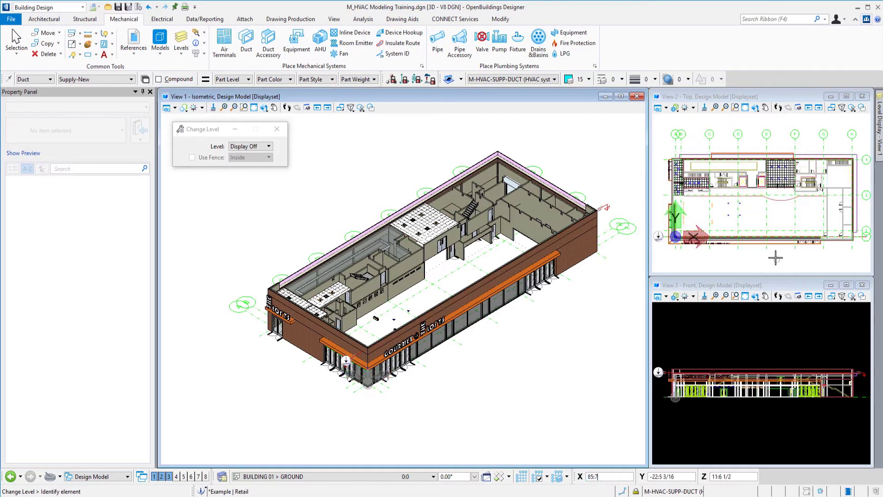
click(783, 201)
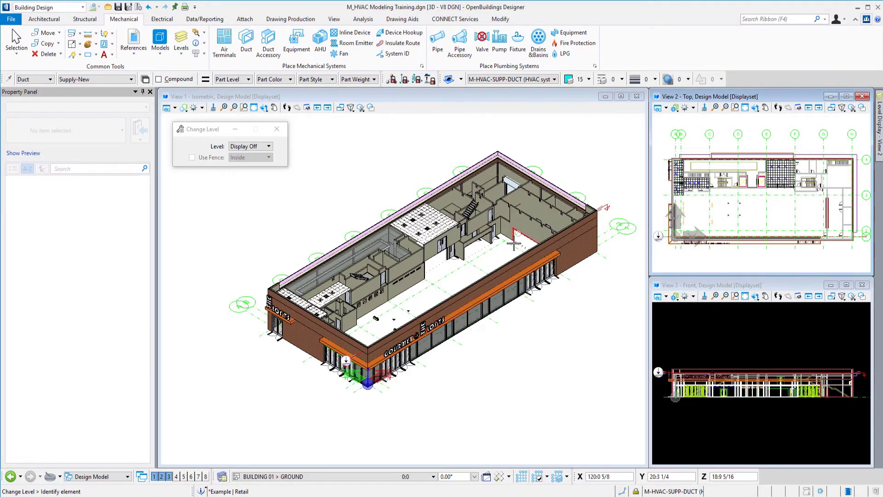
- Start placing a duct and set the component type to Duct | Rectangular
scroll(513, 244, up, 3)
middle_drag(484, 265, 457, 299)
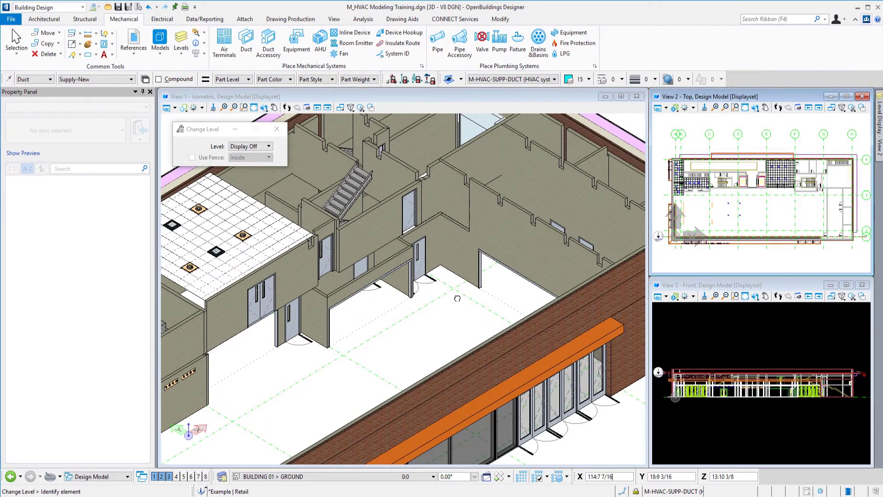
right_click(457, 299)
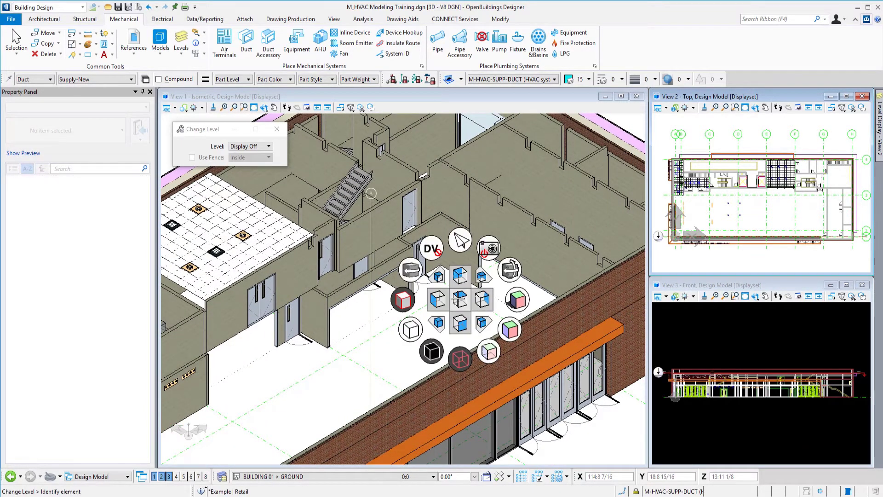
click(510, 273)
drag(407, 313, 422, 334)
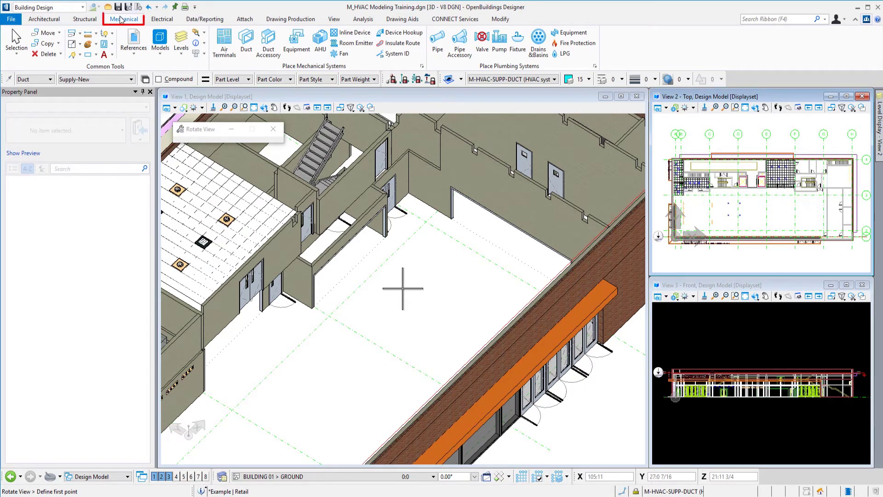
click(250, 56)
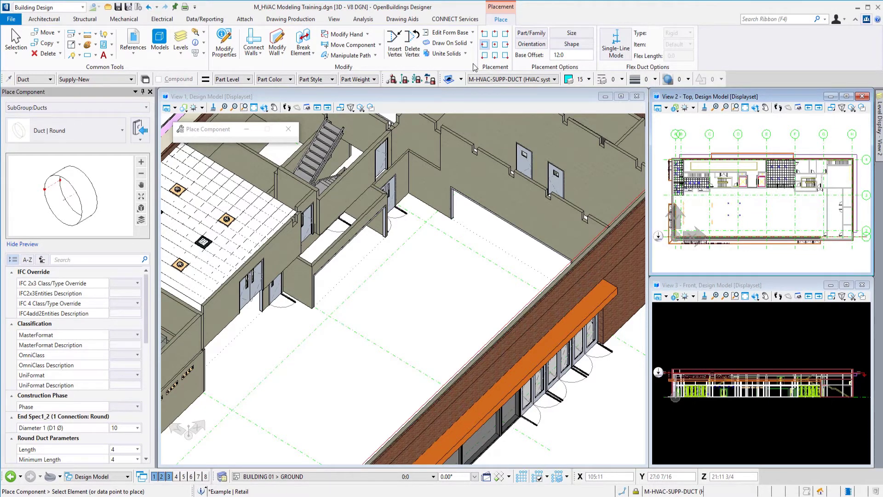
click(495, 45)
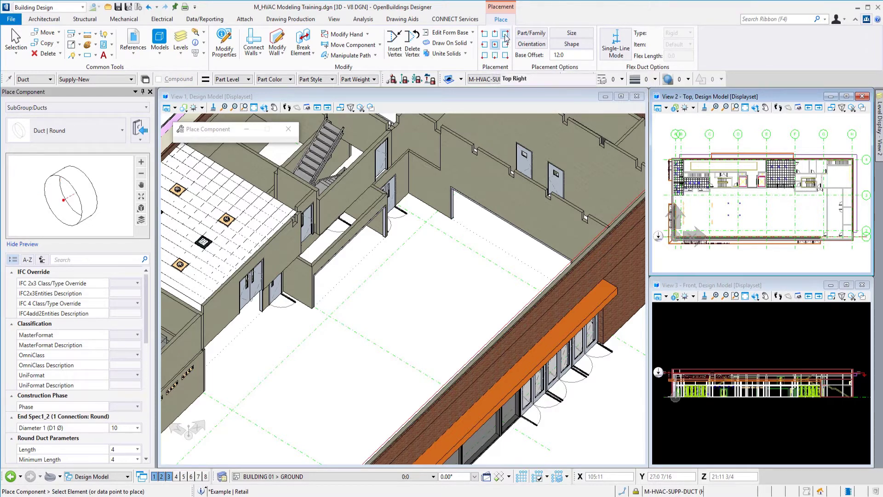
click(486, 45)
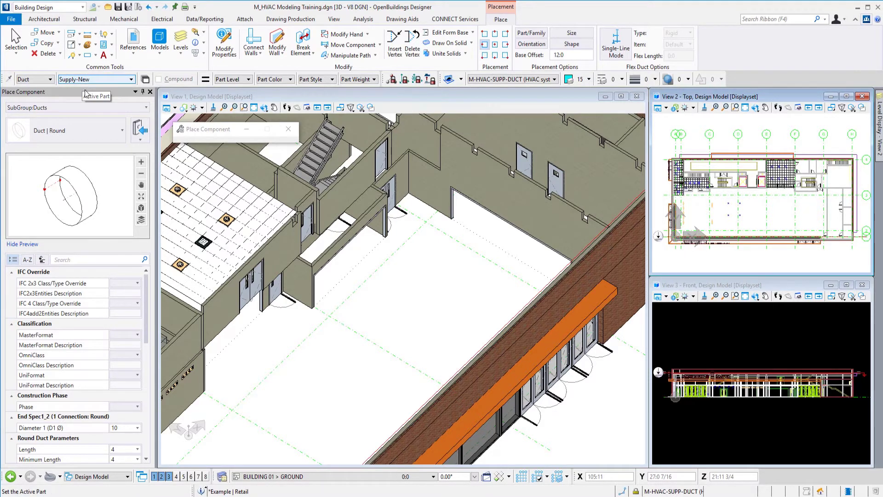
click(123, 134)
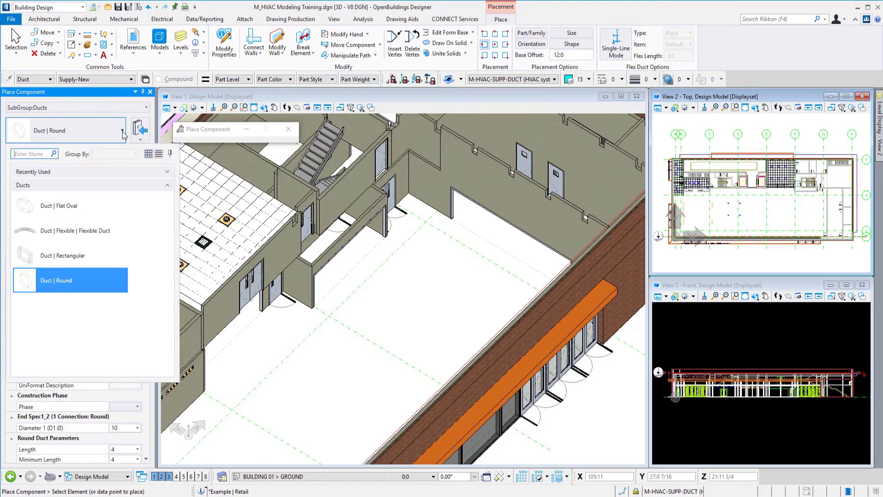
click(80, 263)
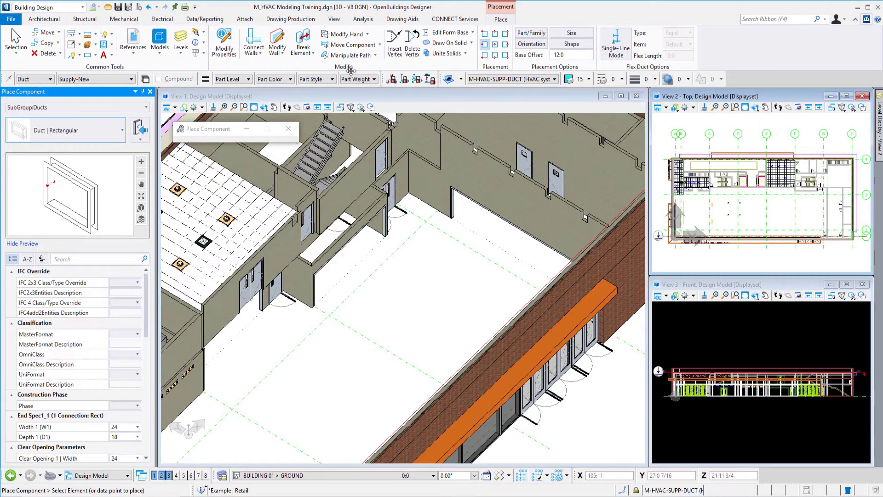
- Place a 24 x 18 rectangular duct along the wall above the large opening, starting at the opening's jamb, using the center-left placement point
click(495, 34)
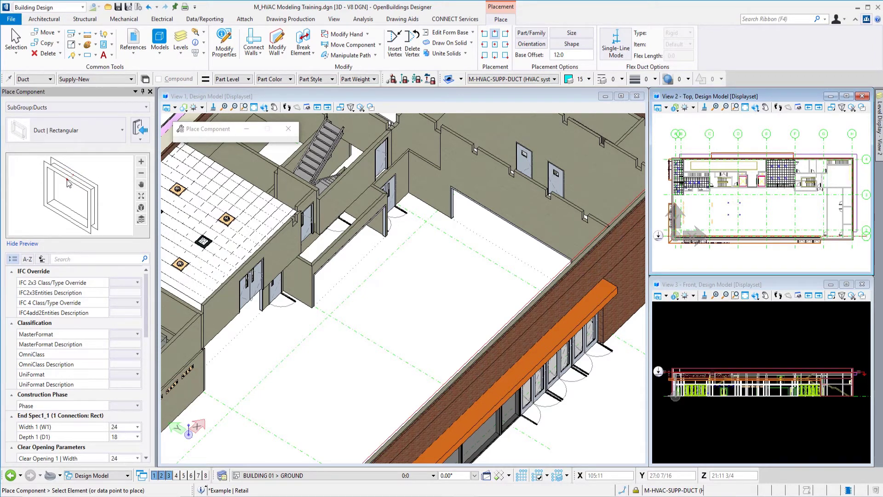
click(485, 44)
scroll(97, 361, down, 1)
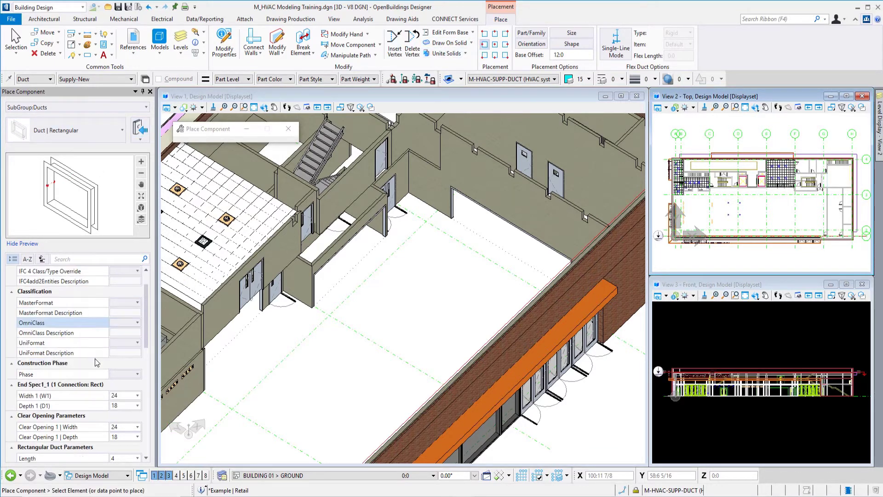
scroll(95, 360, down, 2)
click(113, 344)
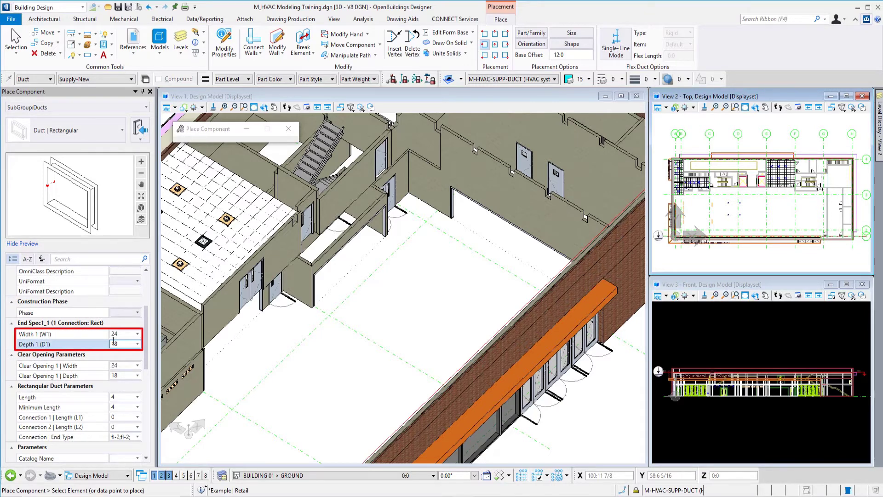
click(113, 341)
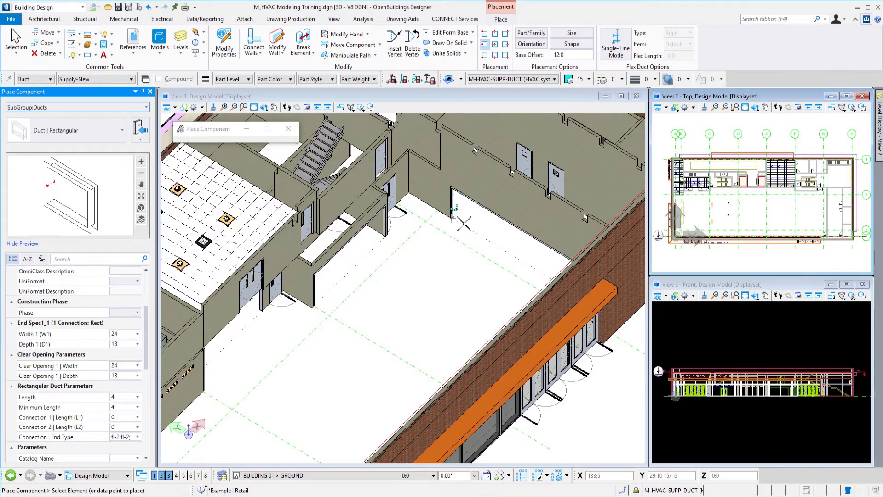
scroll(464, 224, up, 5)
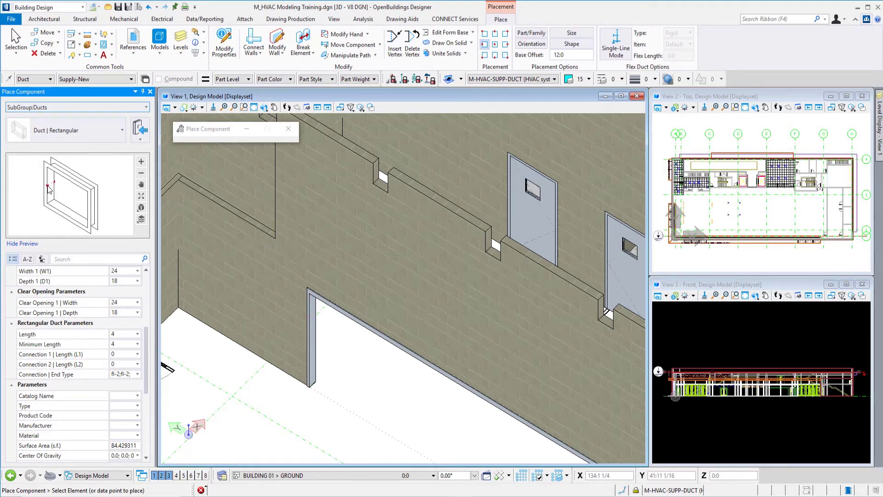
click(309, 385)
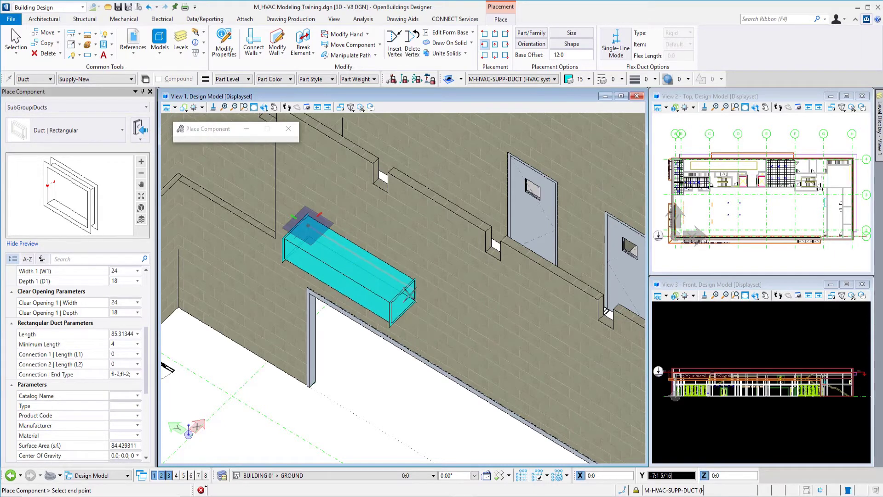
click(464, 307)
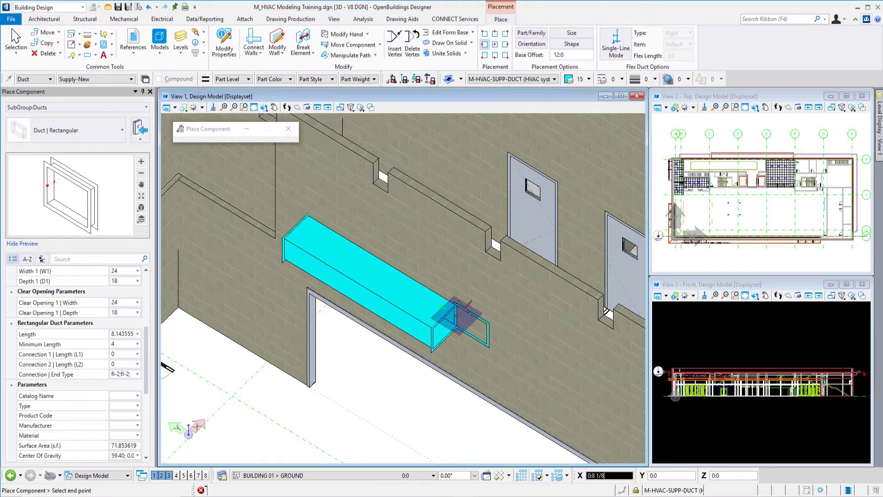
- Set Width 1 to 18 and continue the rectangular duct run along the wall with a section about 91 inches long
click(121, 302)
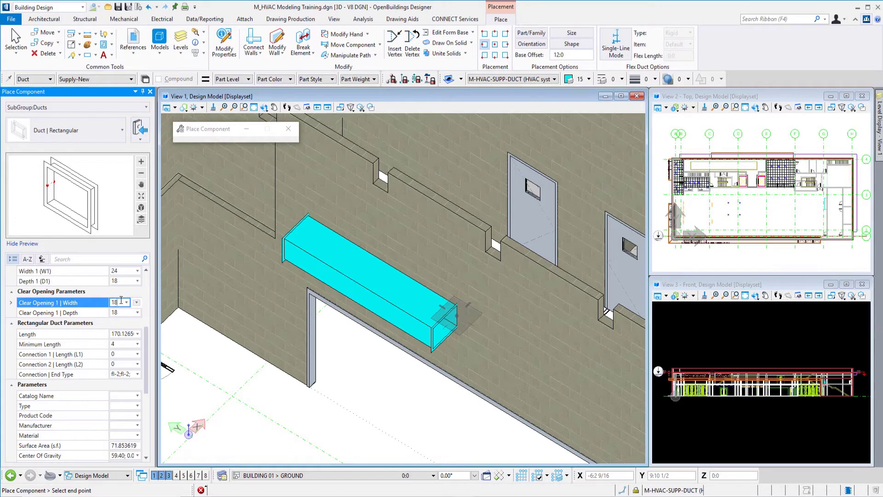
click(123, 303)
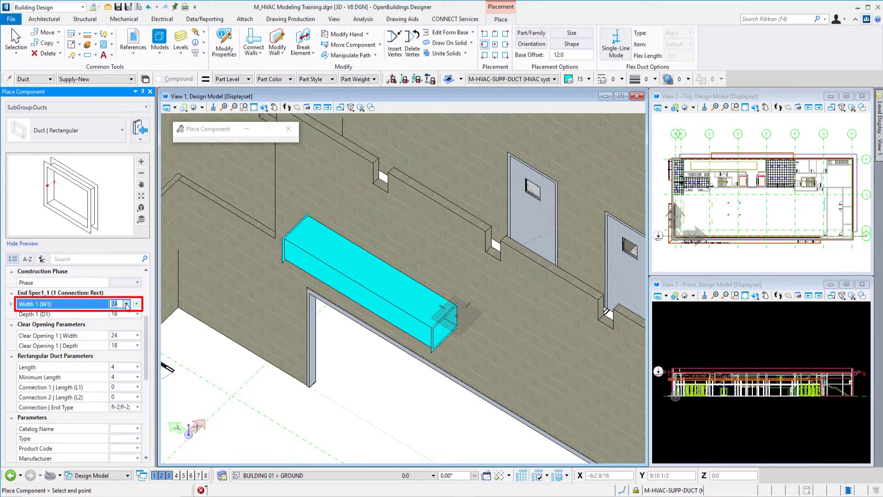
text(18)
key(Return)
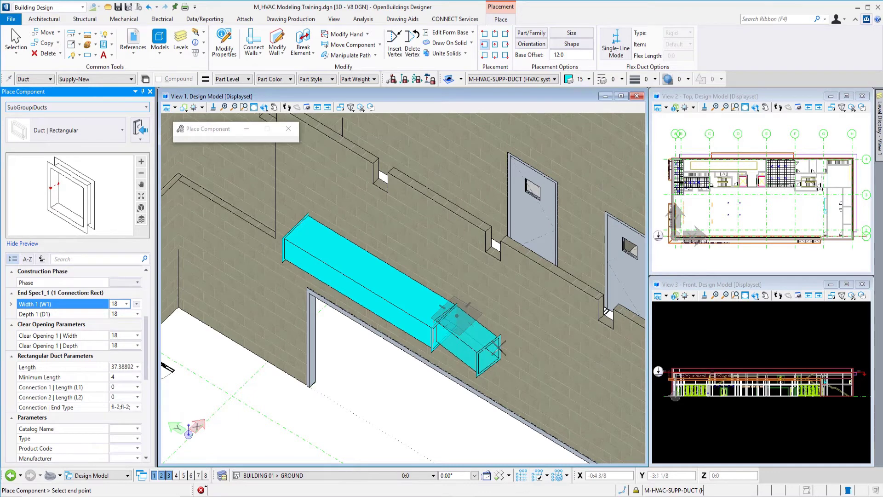
key(F11)
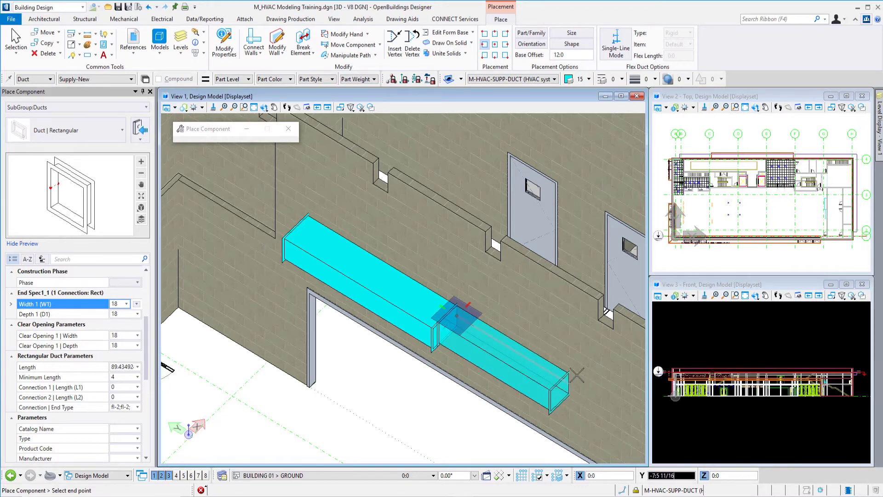
middle_drag(577, 375, 533, 352)
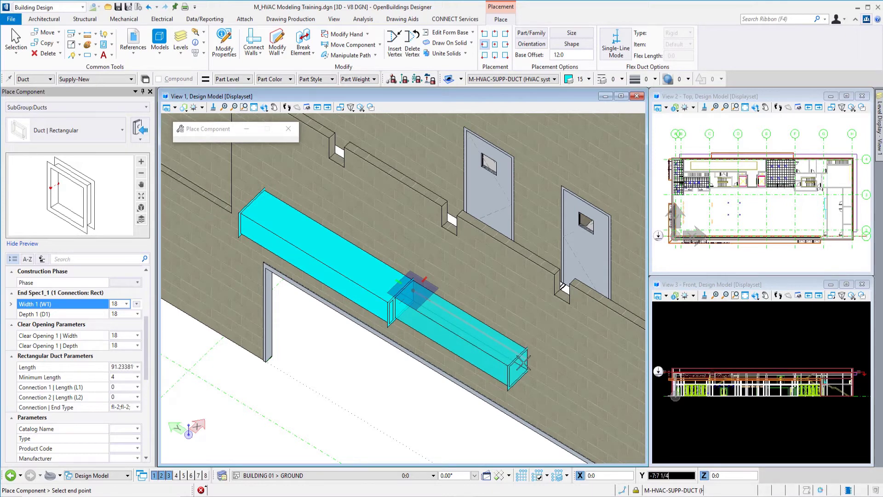
click(523, 363)
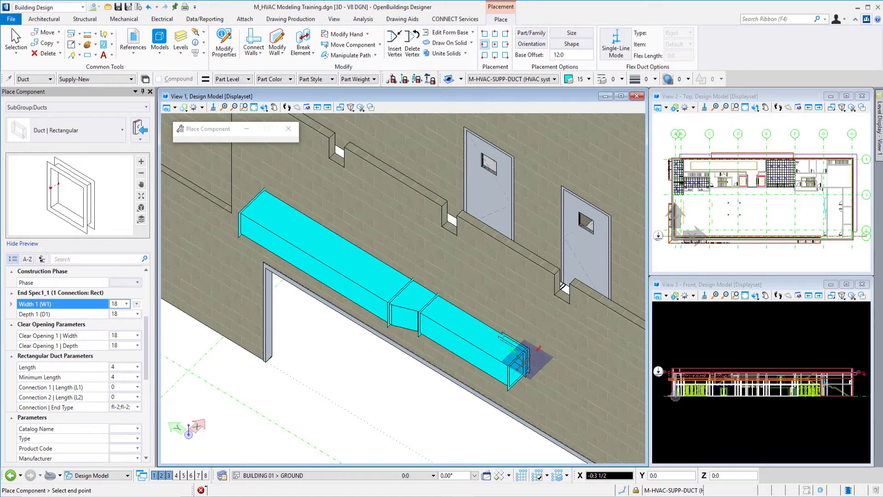
- Switch the component type to Duct | Round with a diameter of 10 and use the center-right placement point
click(121, 125)
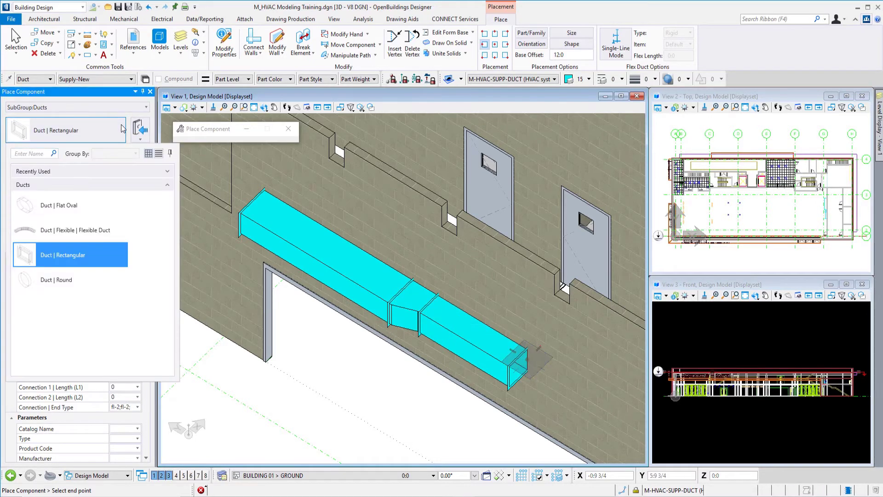
click(72, 280)
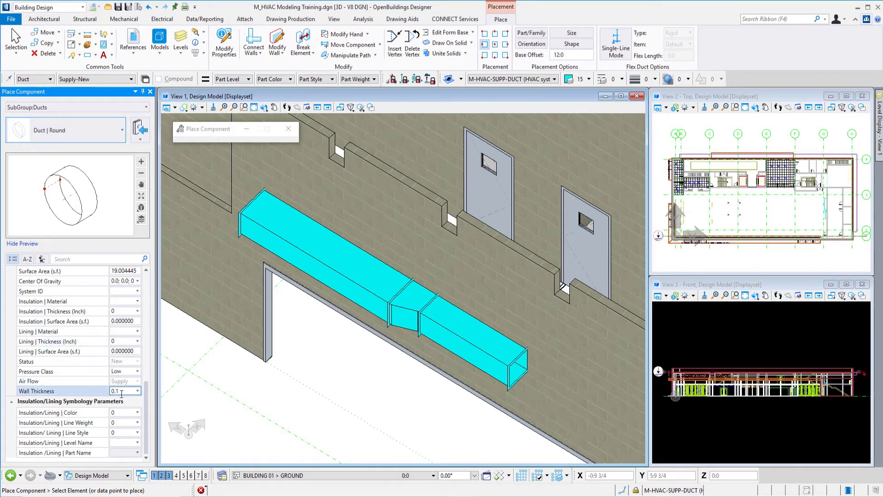
scroll(133, 382, up, 2)
scroll(132, 382, up, 4)
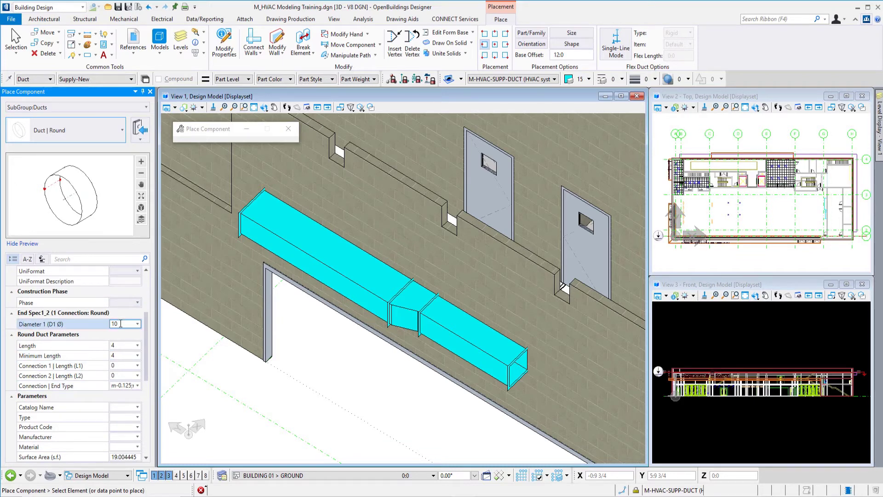
click(120, 324)
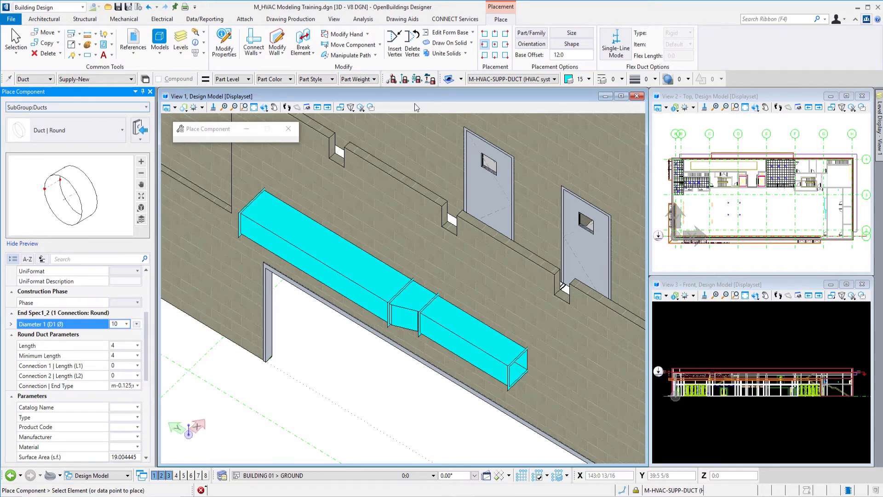
click(507, 44)
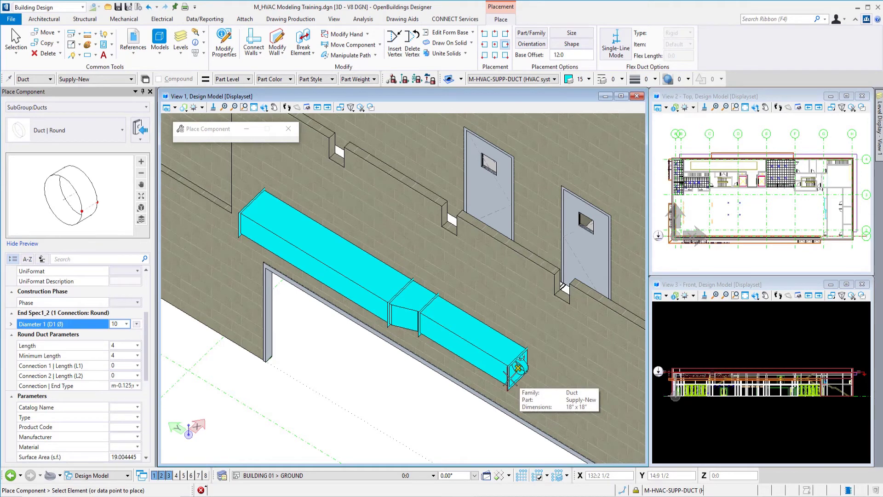
- Route the round duct from the rectangular duct's open end about 48 inches along the wall, turning it perpendicular out into the room
click(518, 368)
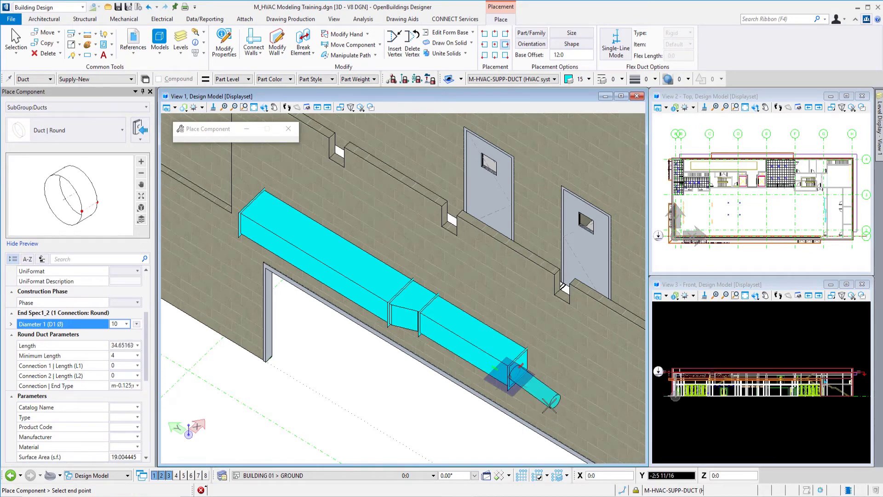
middle_drag(549, 405, 495, 361)
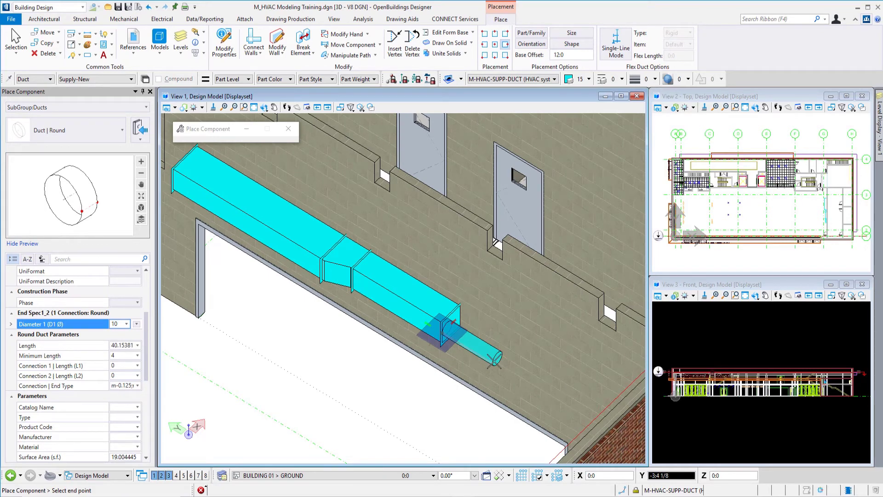
key(Return)
click(500, 365)
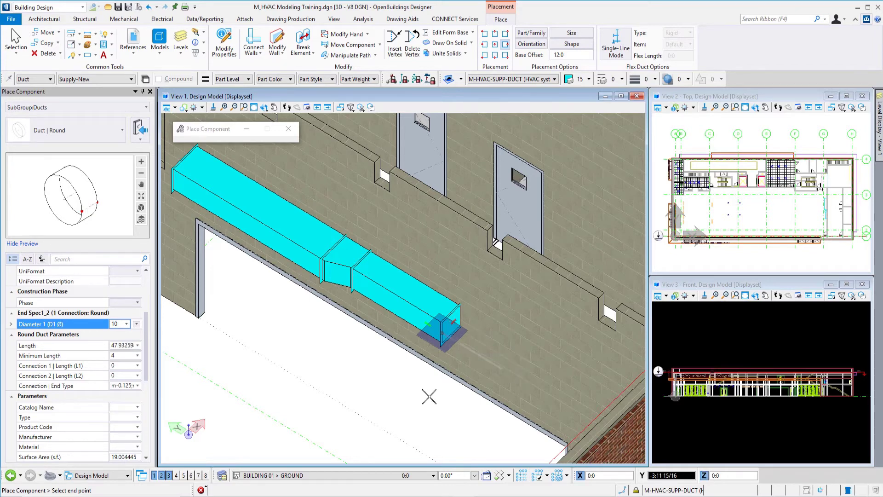
middle_drag(441, 418, 430, 346)
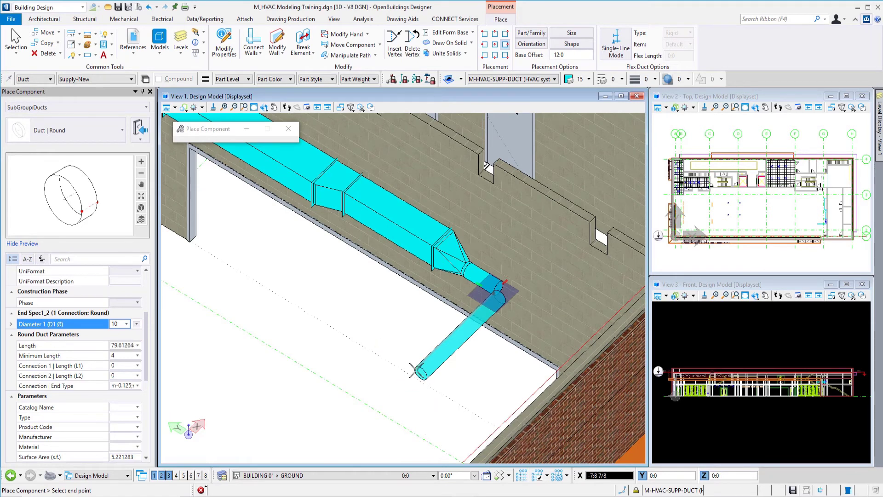
click(417, 370)
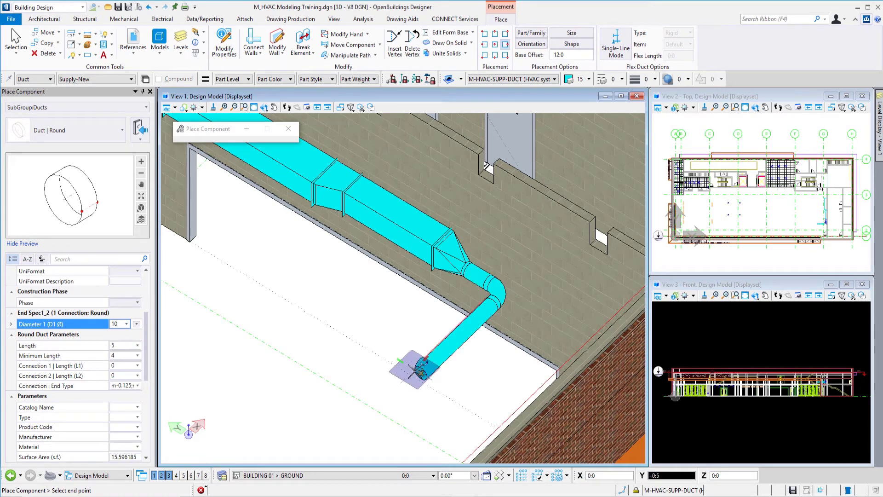
- Set the round duct's diameter to 8, extend the run straight out into the room with this reduced section, and end the run
click(121, 324)
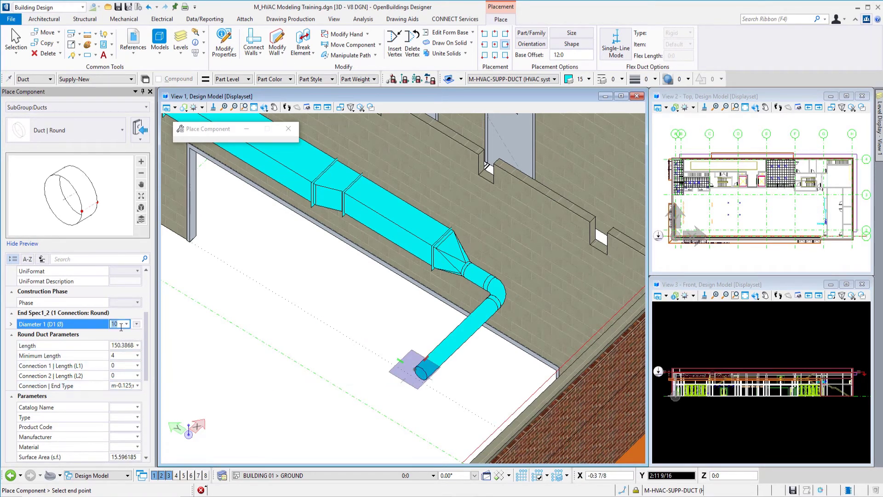
text(8)
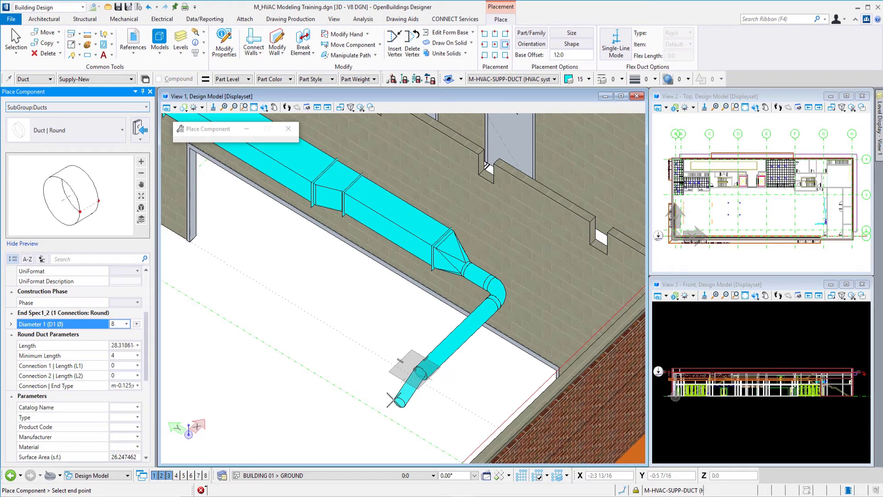
key(F11)
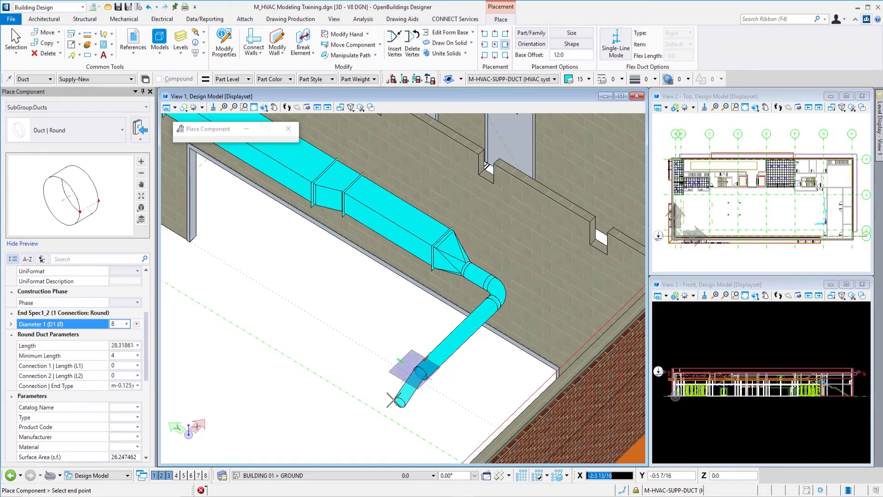
click(333, 440)
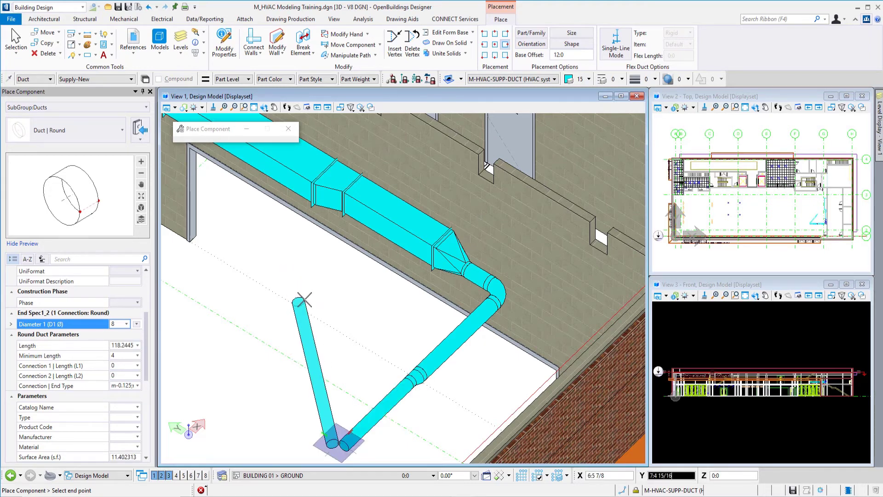
right_click(304, 299)
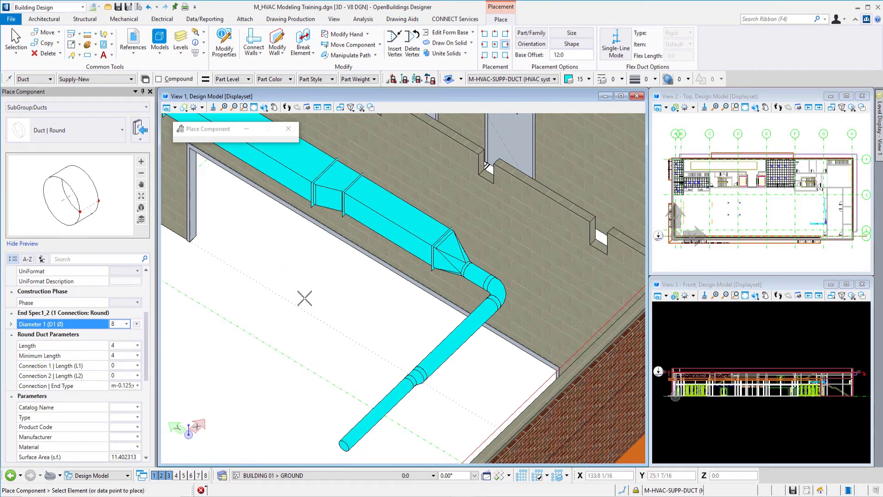
- Switch the main 3D view to a top view and examine the duct run's transitions, elbow and alignment along the wall
middle_drag(345, 296, 367, 353)
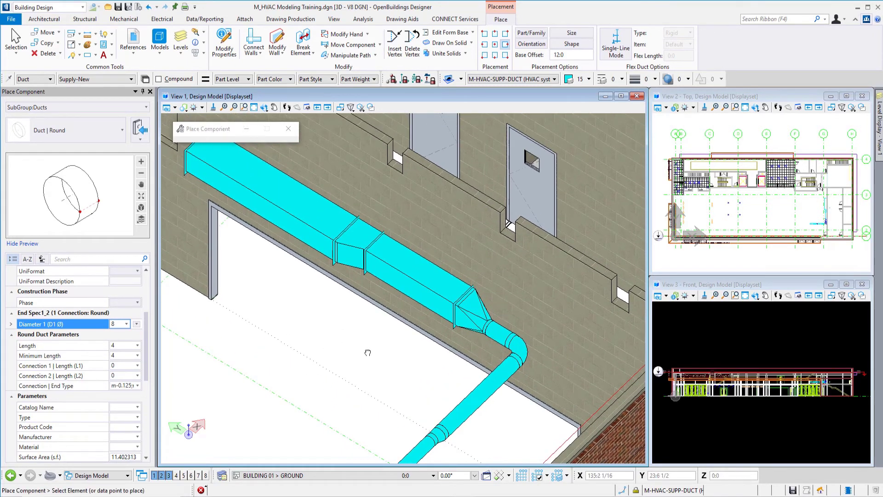
right_click(368, 352)
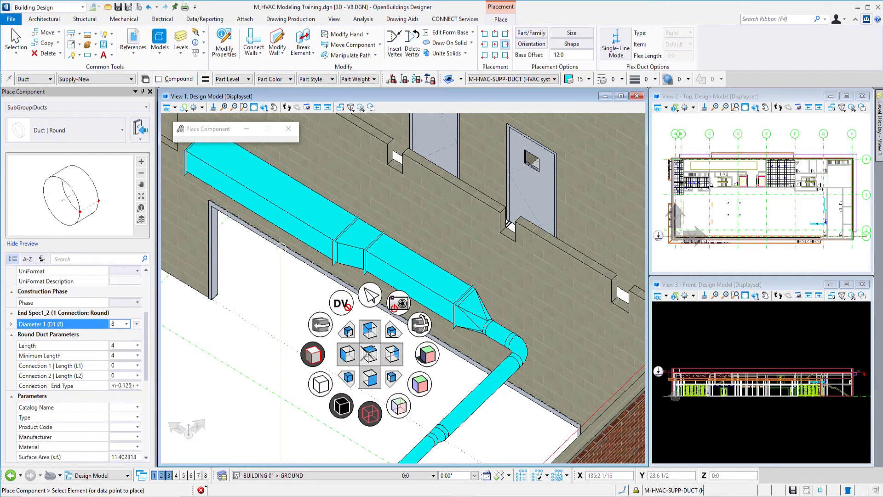
click(370, 354)
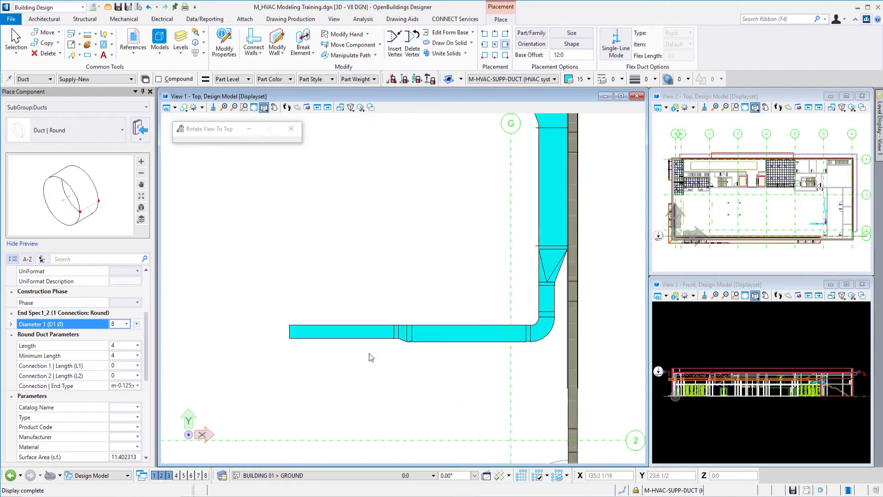
middle_drag(420, 255, 314, 397)
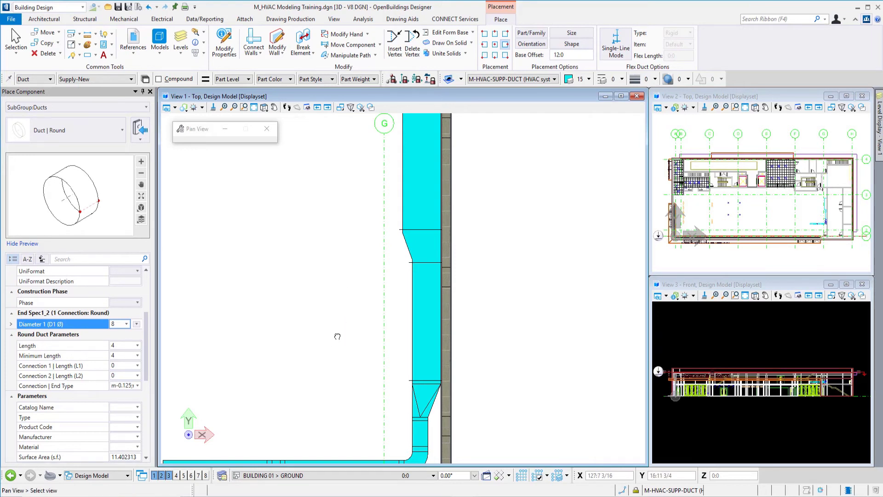
middle_drag(339, 336, 331, 232)
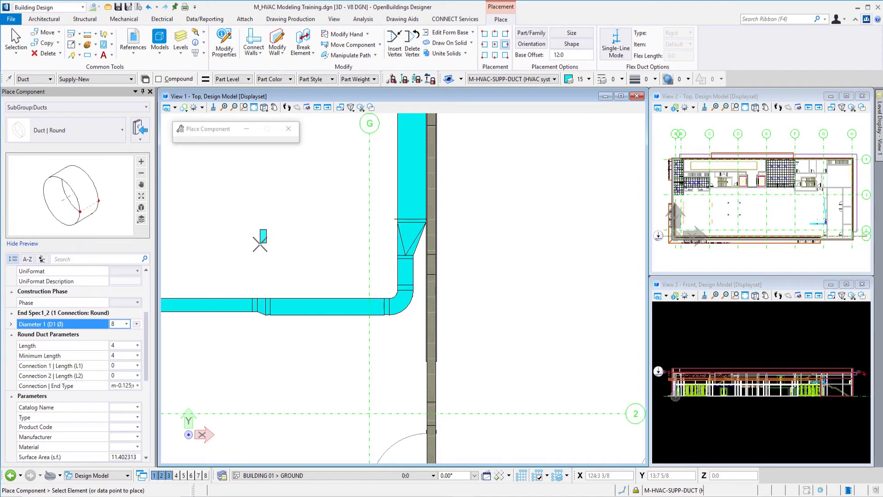
middle_drag(260, 241, 368, 226)
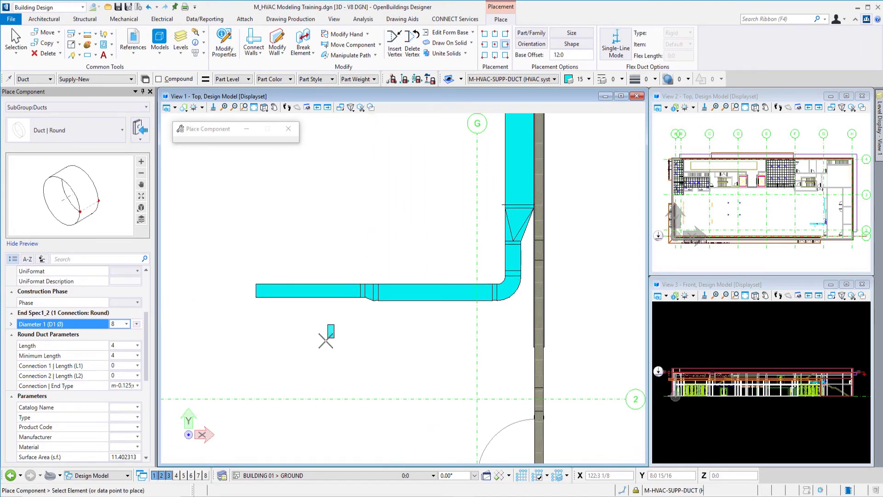